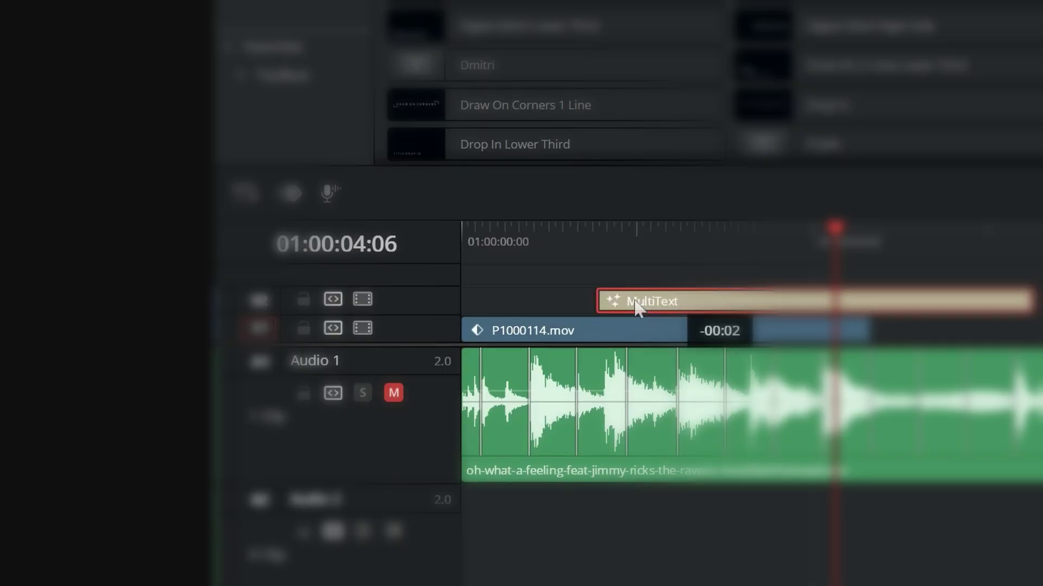
- Move the MultiText title to the start of the timeline
{"action": "left_click_drag", "start_coordinate": [636, 307], "coordinate": [501, 308]}
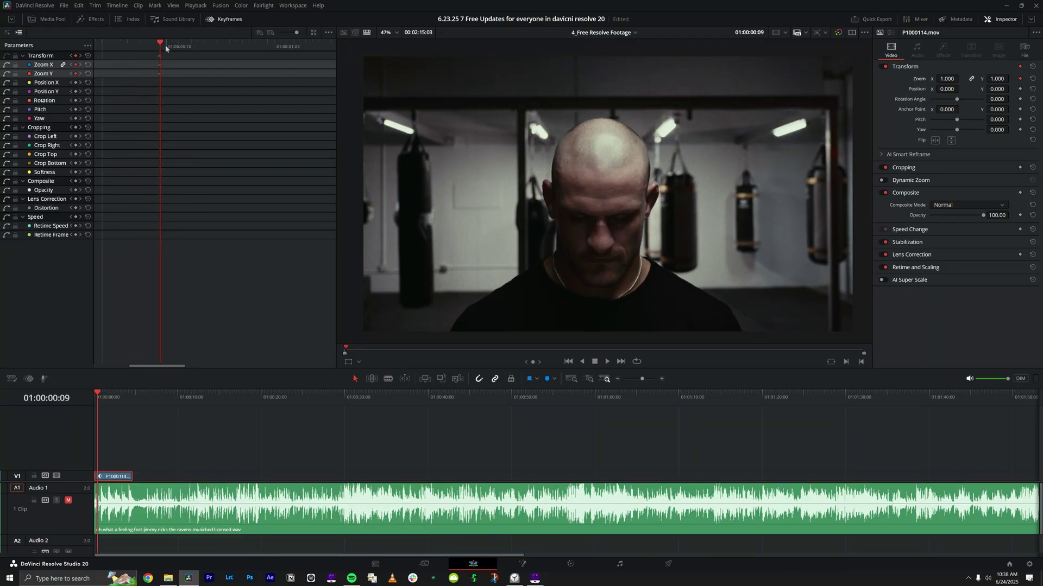
- At about one second in, show only the Zoom Y keyframe curve in Curves view
{"action": "left_click_drag", "start_coordinate": [166, 47], "coordinate": [307, 50]}
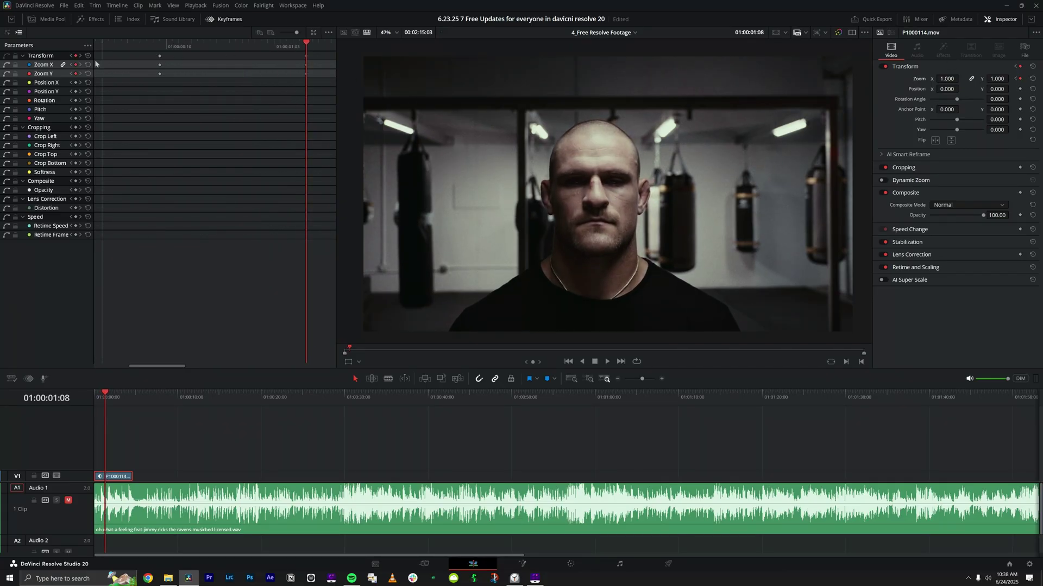
{"action": "left_click", "coordinate": [7, 33]}
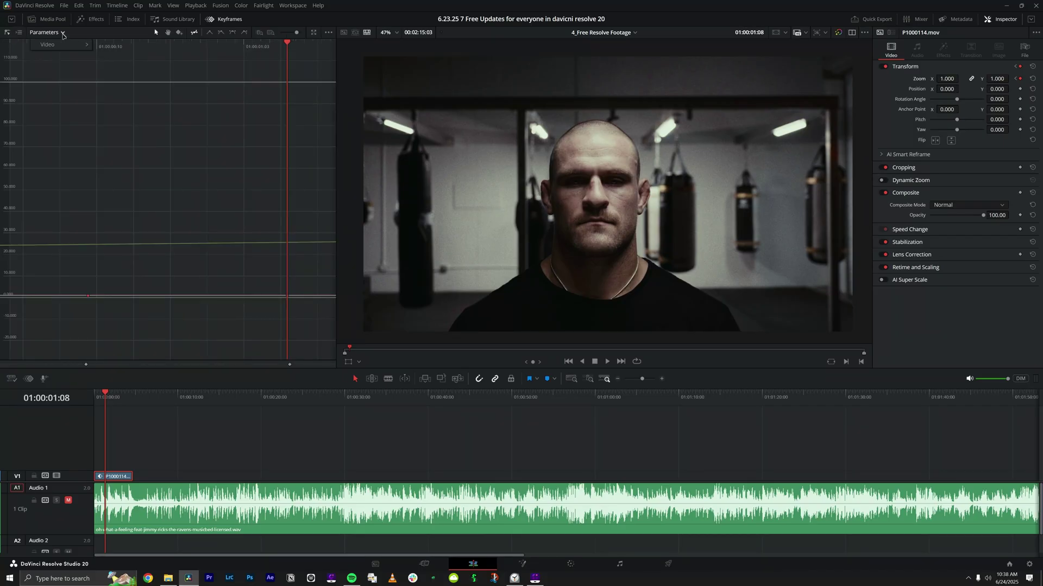
{"action": "mouse_move", "coordinate": [61, 45]}
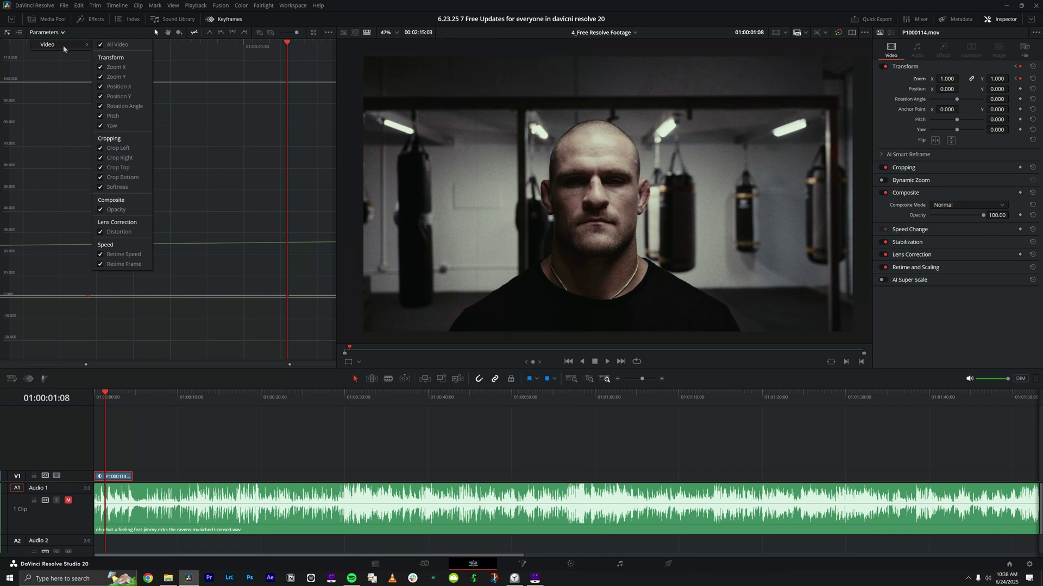
{"action": "left_click", "coordinate": [100, 45]}
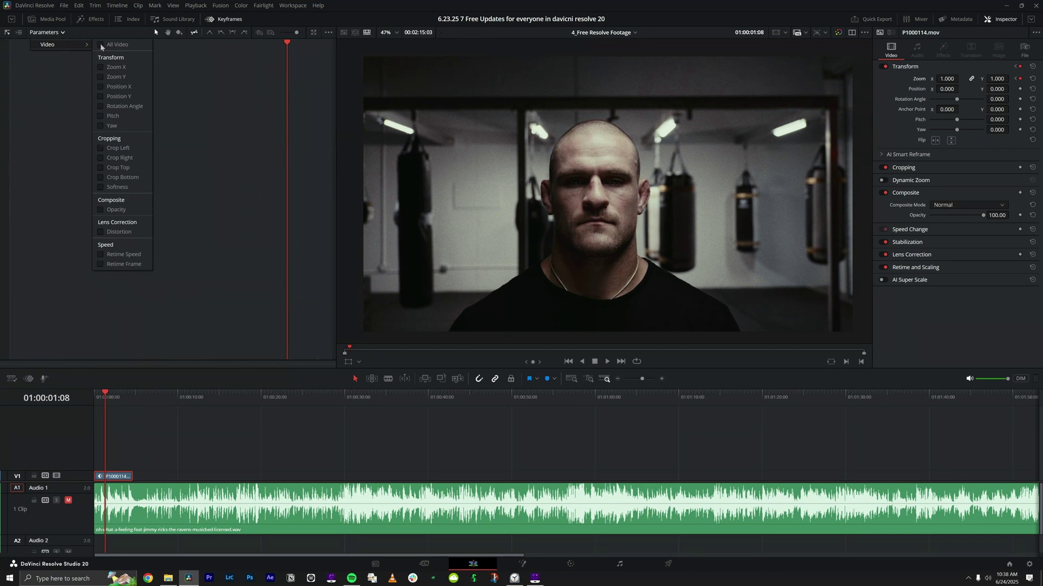
{"action": "left_click", "coordinate": [100, 77]}
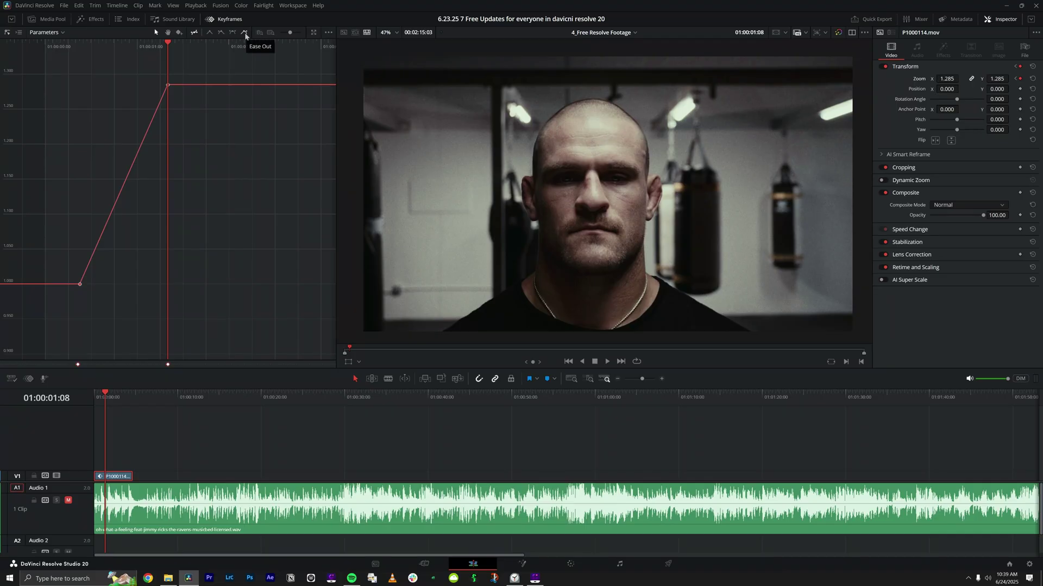
- Ease the zoom keyframes into an S-curve and raise the end zoom to 1.200
{"action": "left_click", "coordinate": [231, 32]}
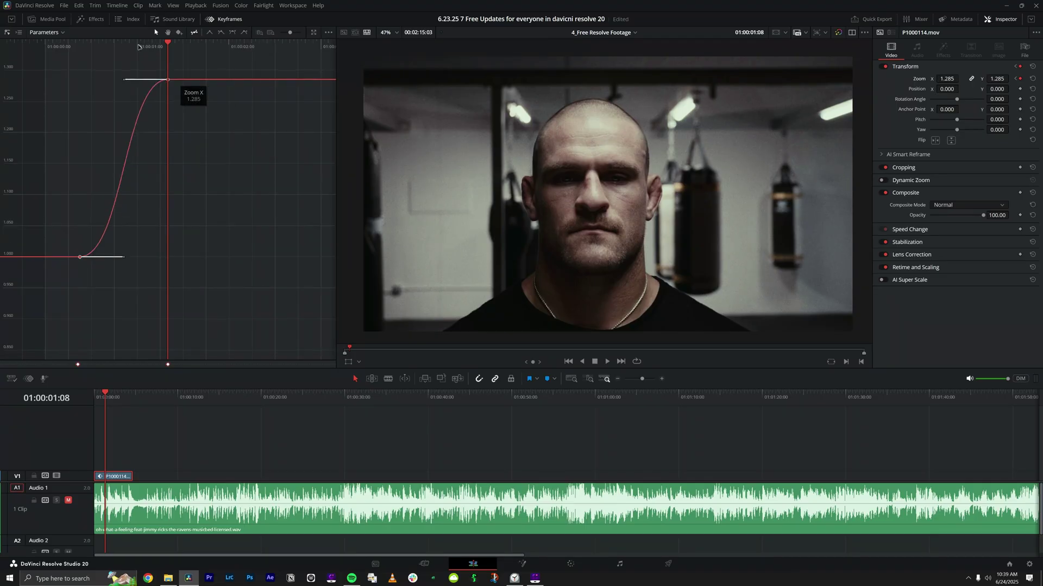
{"action": "left_click_drag", "start_coordinate": [138, 47], "coordinate": [101, 47]}
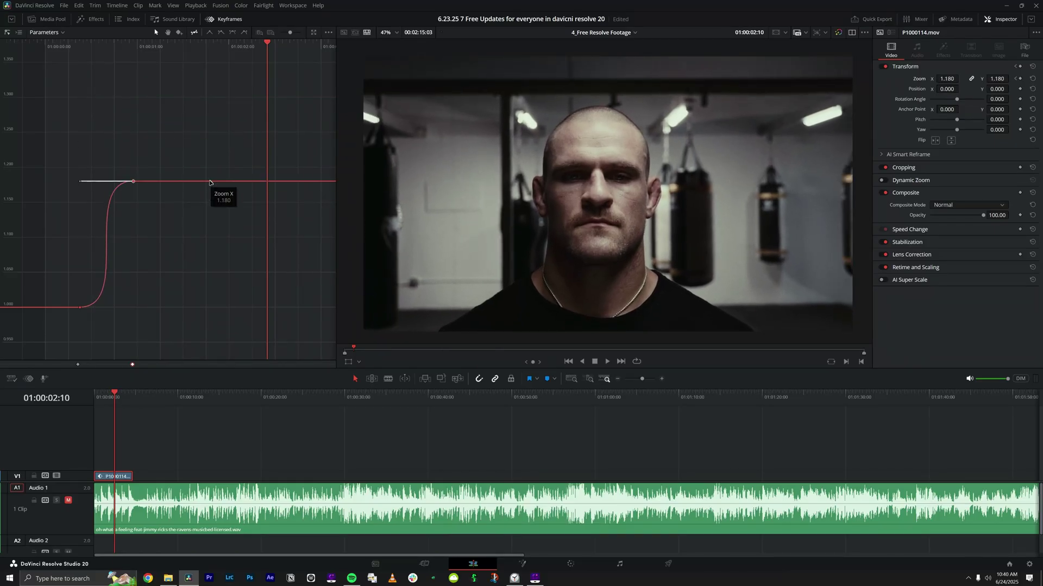
{"action": "left_click_drag", "start_coordinate": [210, 183], "coordinate": [210, 167]}
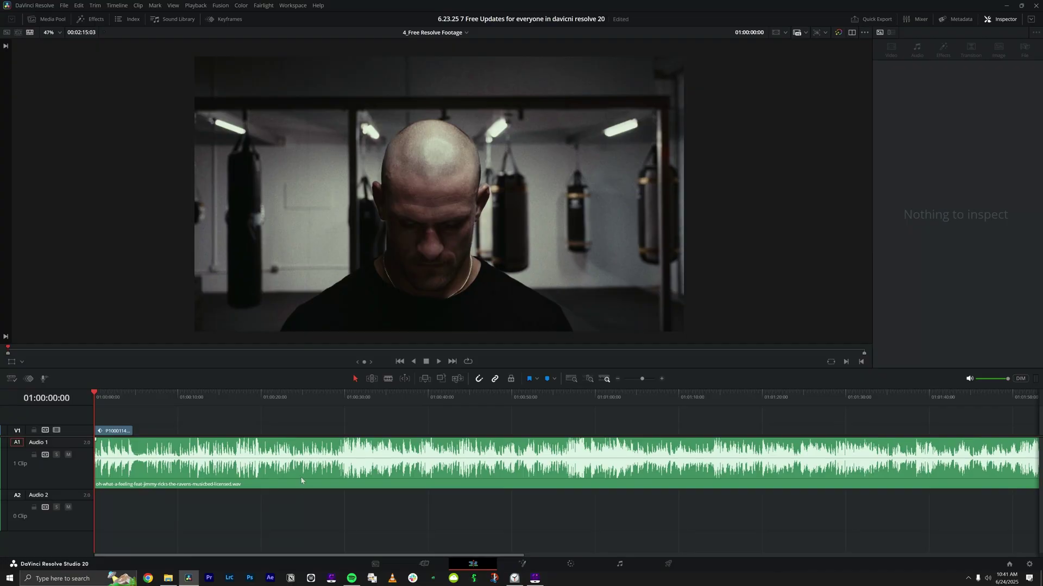
- Show the soundtrack's music beats, zoom the timeline in, and trim the gym clip's end
{"action": "right_click", "coordinate": [303, 478]}
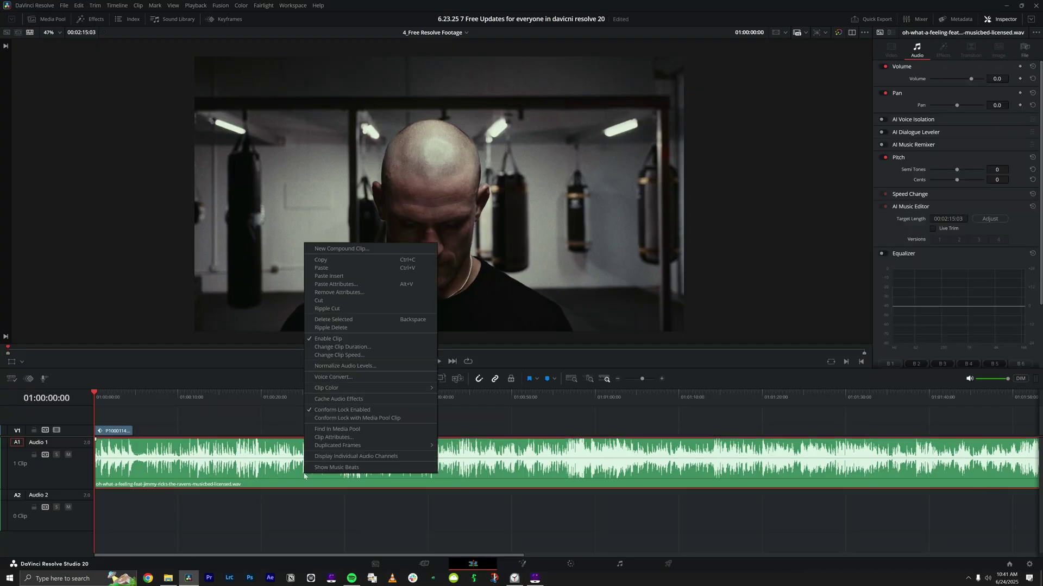
{"action": "left_click", "coordinate": [339, 468]}
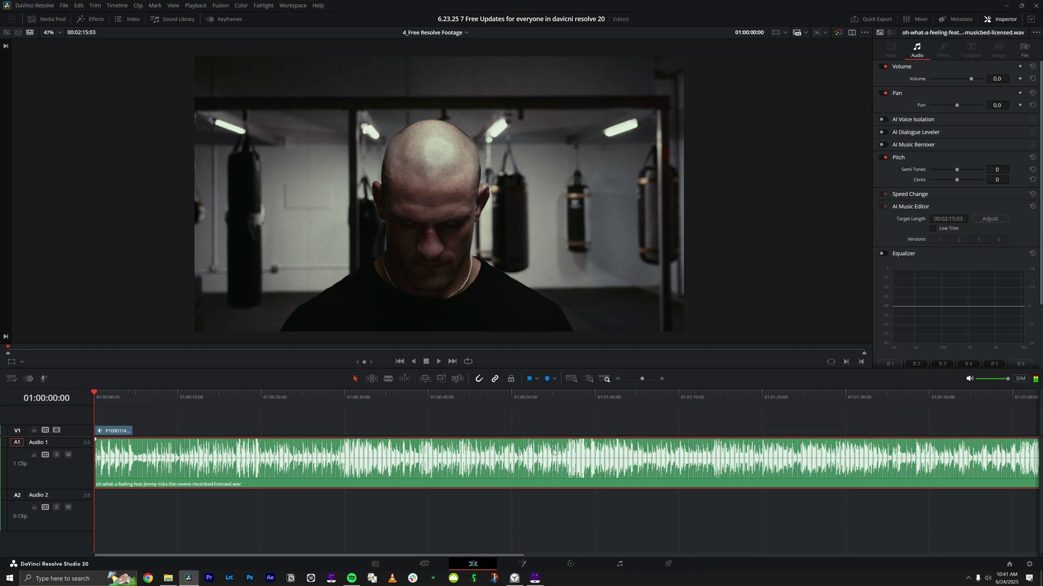
{"action": "scroll", "coordinate": [206, 450], "scroll_direction": "up", "scroll_amount": 5}
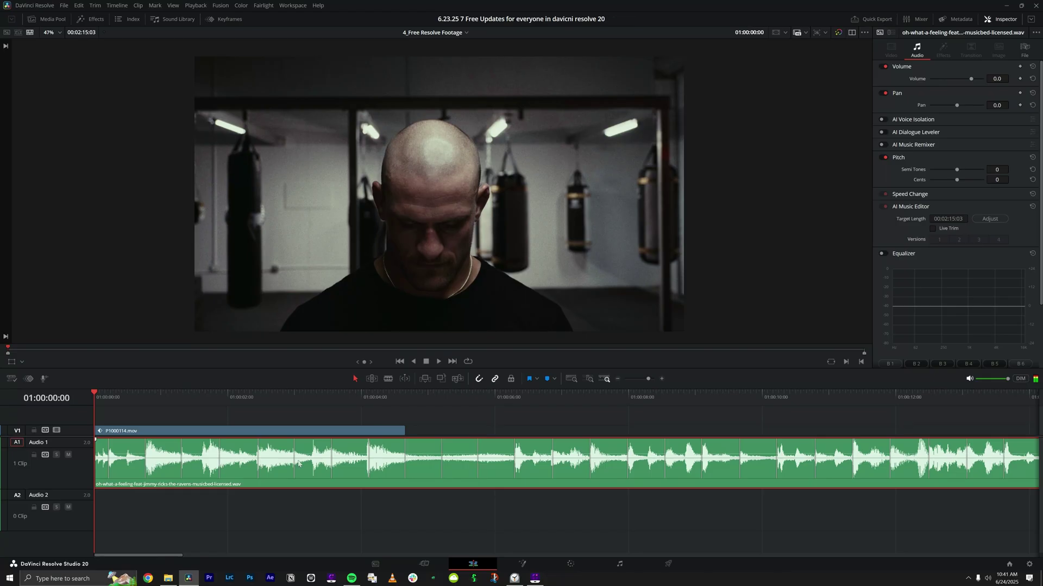
{"action": "left_click_drag", "start_coordinate": [412, 430], "coordinate": [316, 431]}
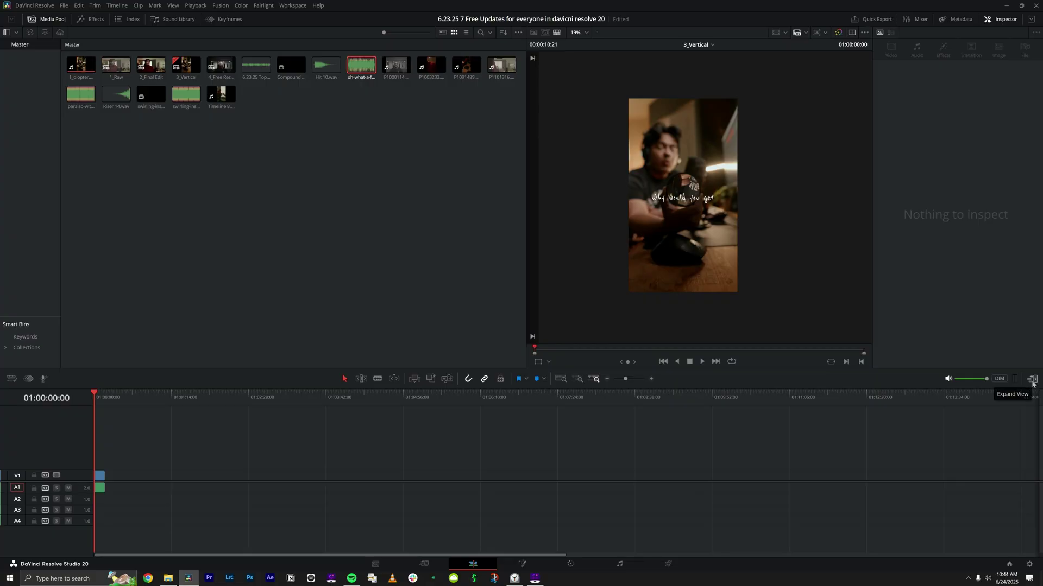
- Expand the viewer to full height and hide the Inspector
{"action": "left_click", "coordinate": [1032, 380]}
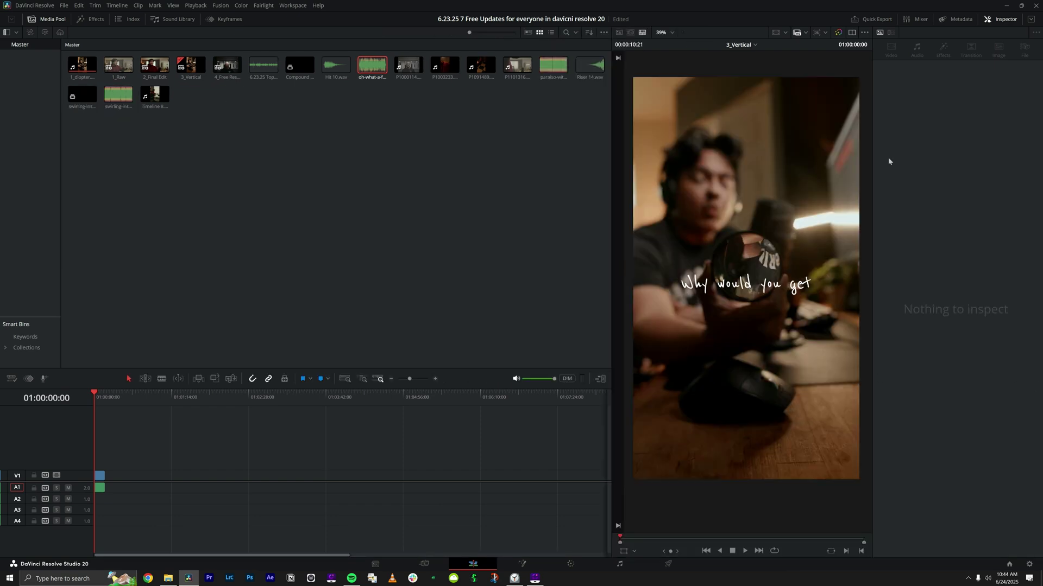
{"action": "left_click", "coordinate": [997, 19]}
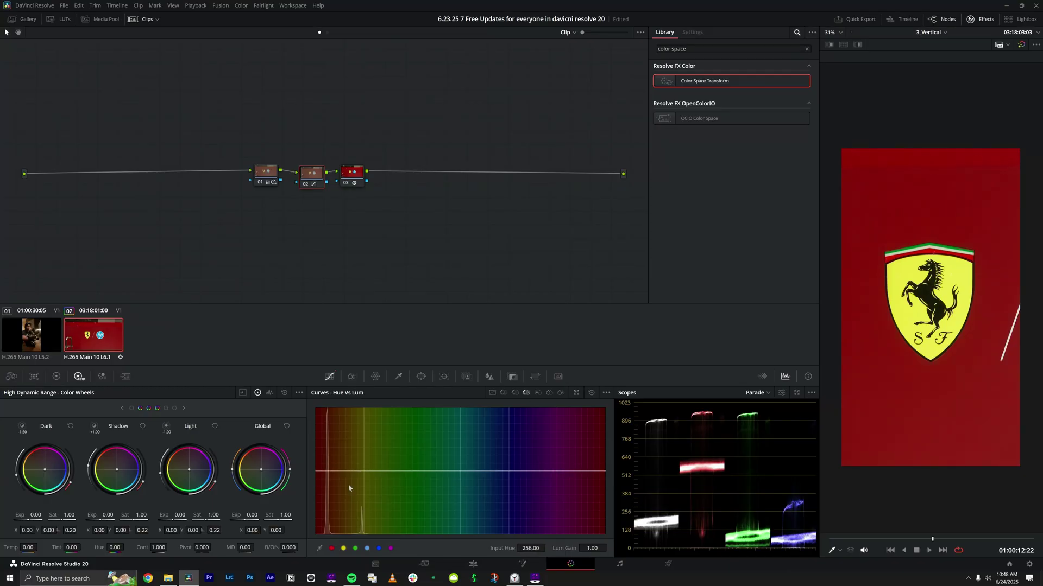
- Pull down a red-range point in Hue Vs Lum to darken the red background
{"action": "mouse_move", "coordinate": [364, 471]}
{"action": "left_mouse_down"}
{"action": "mouse_move", "coordinate": [365, 488]}
{"action": "mouse_move", "coordinate": [364, 473]}
{"action": "left_mouse_up"}
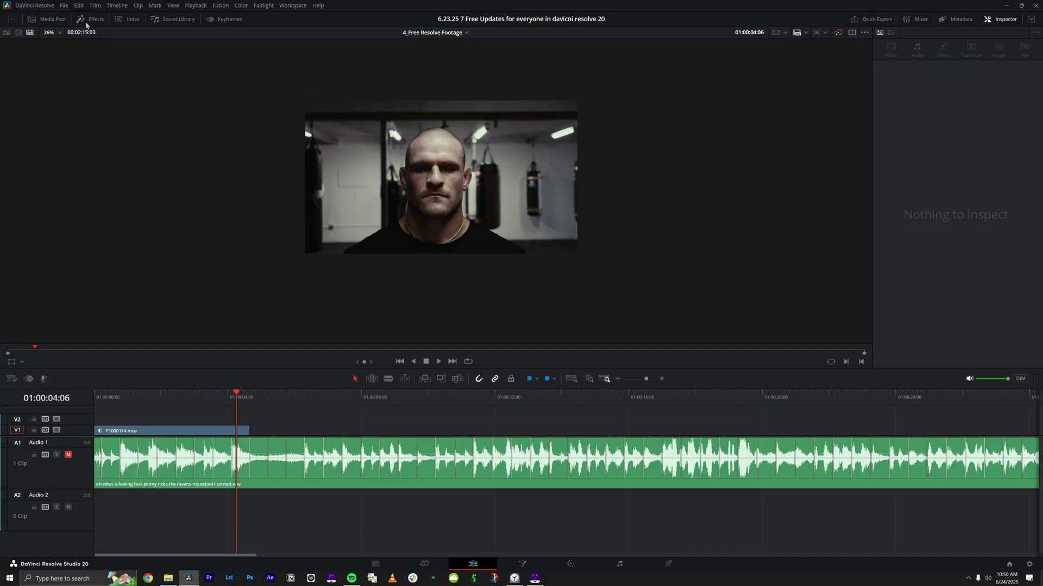
- Place the MultiText title from Effects > Titles on V2 above the gym clip, playhead near 01:00:02:05
{"action": "left_click", "coordinate": [85, 22]}
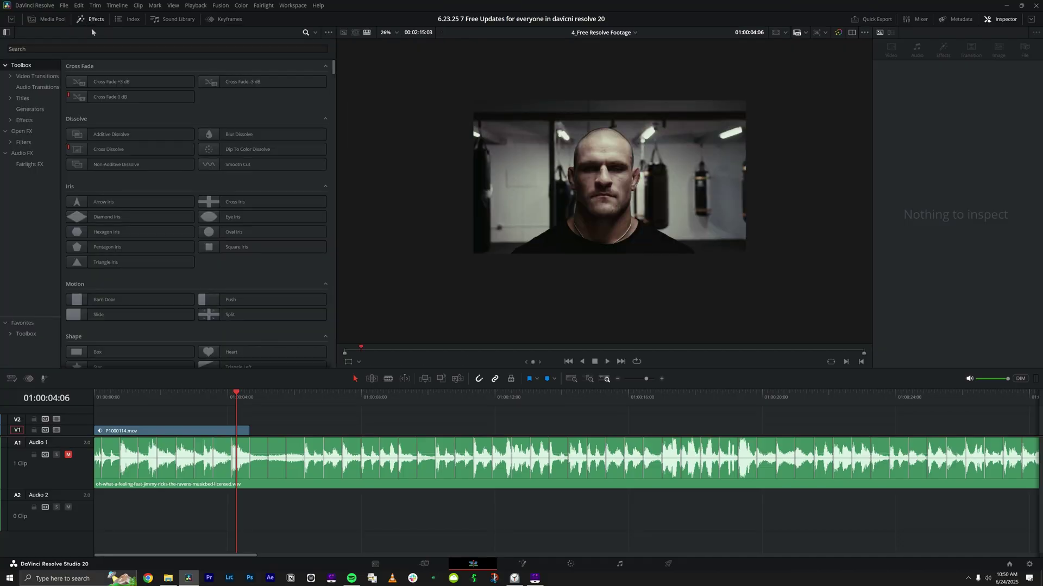
{"action": "left_click", "coordinate": [23, 99]}
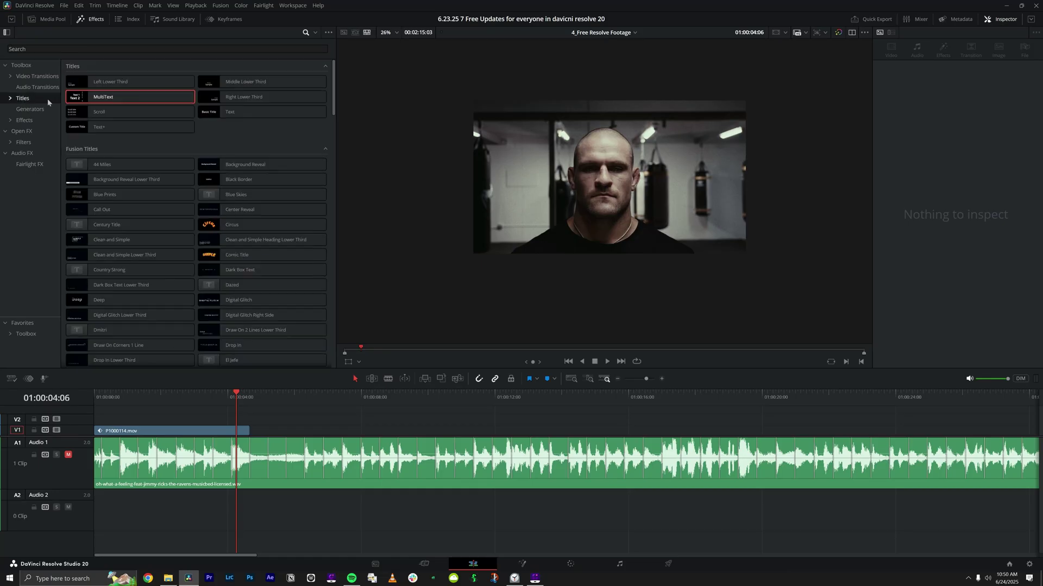
{"action": "left_click_drag", "start_coordinate": [108, 98], "coordinate": [171, 323]}
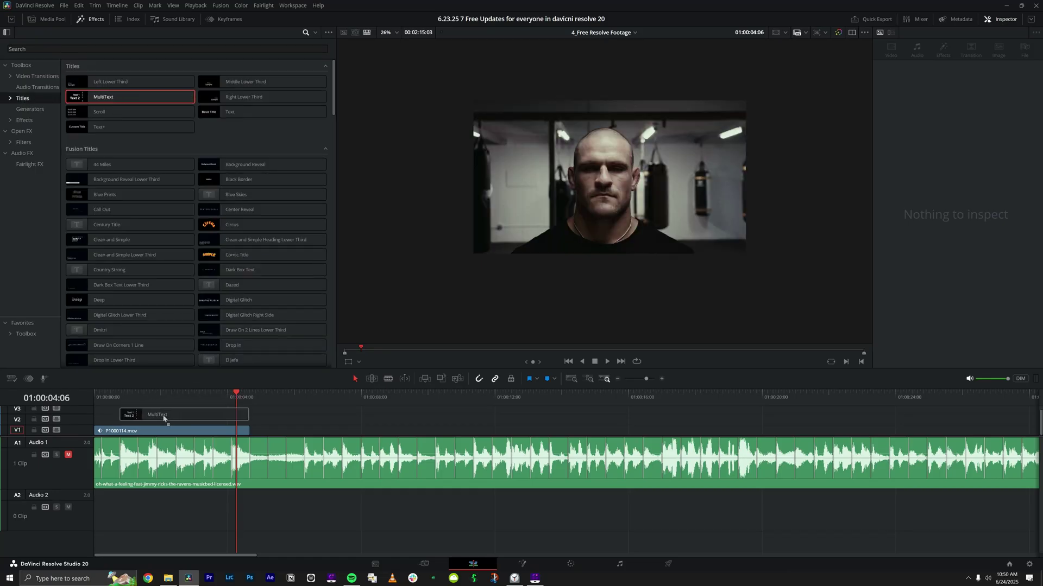
{"action": "left_click_drag", "start_coordinate": [164, 419], "coordinate": [115, 424]}
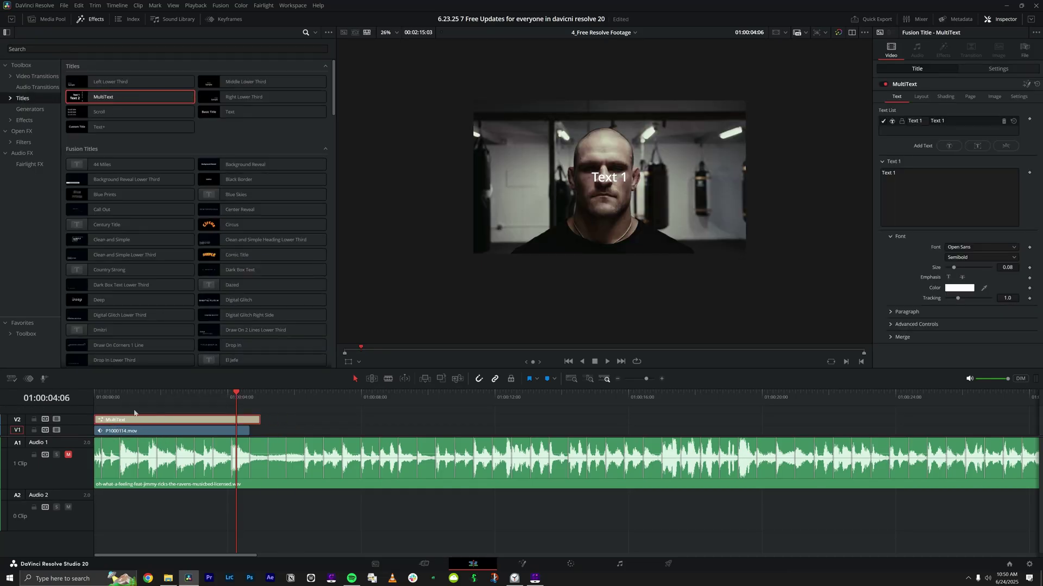
{"action": "left_click", "coordinate": [167, 395]}
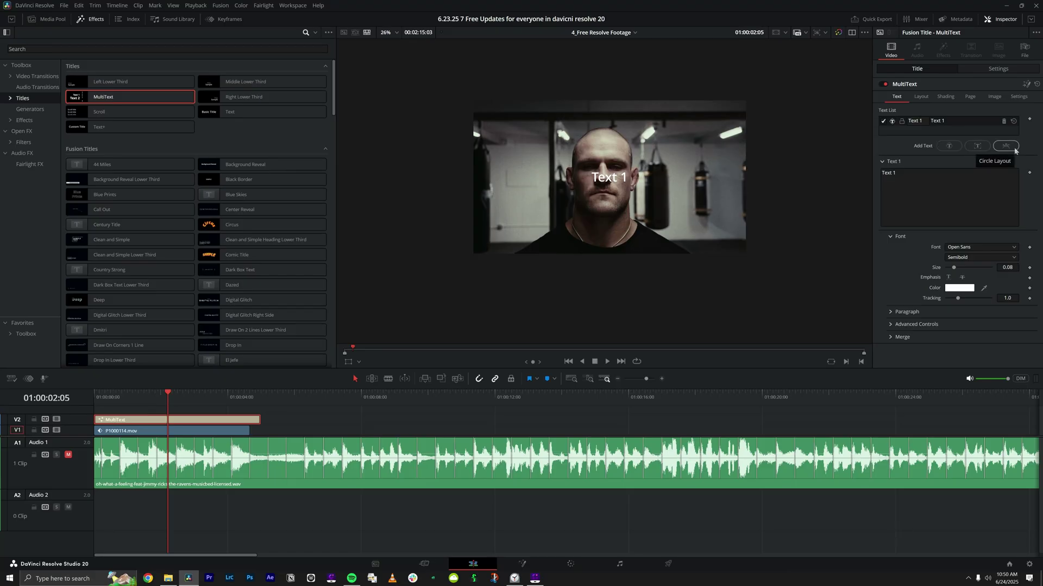
- Add Text 2 and Text 3 to the MultiText list and reorder Text 2
{"action": "left_click", "coordinate": [977, 146]}
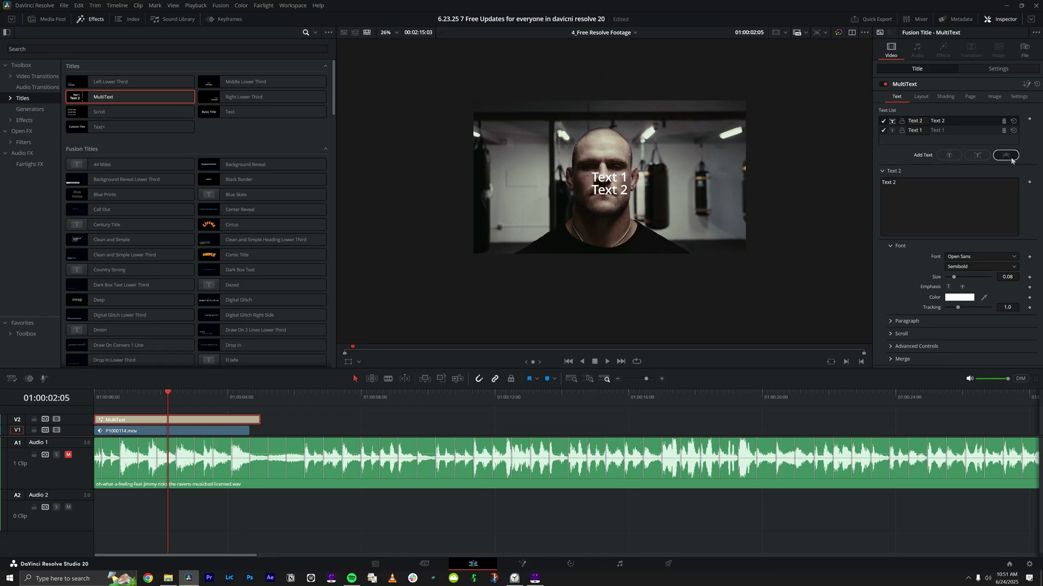
{"action": "left_click", "coordinate": [1006, 156]}
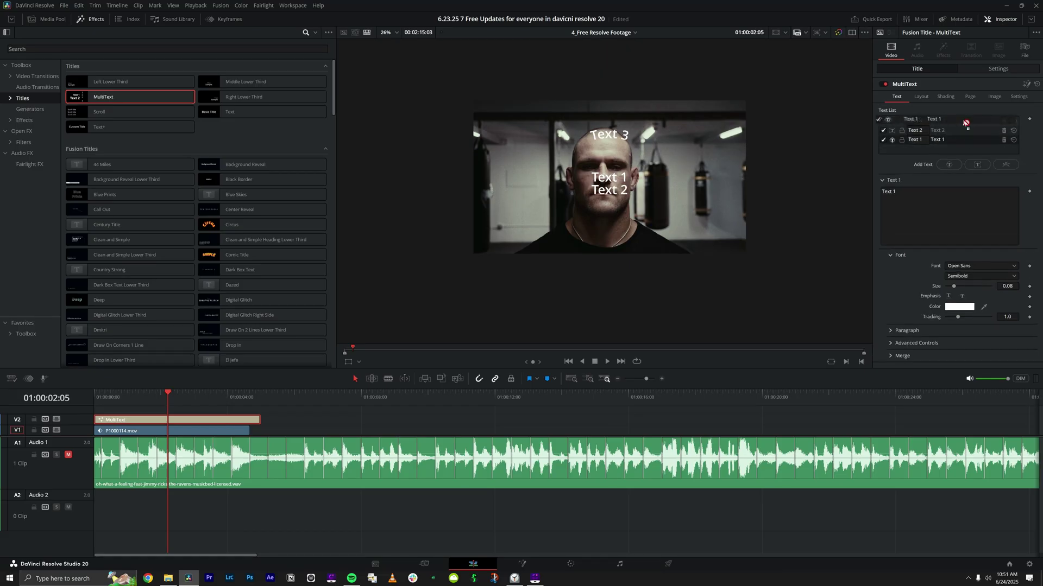
{"action": "left_click_drag", "start_coordinate": [963, 139], "coordinate": [964, 135]}
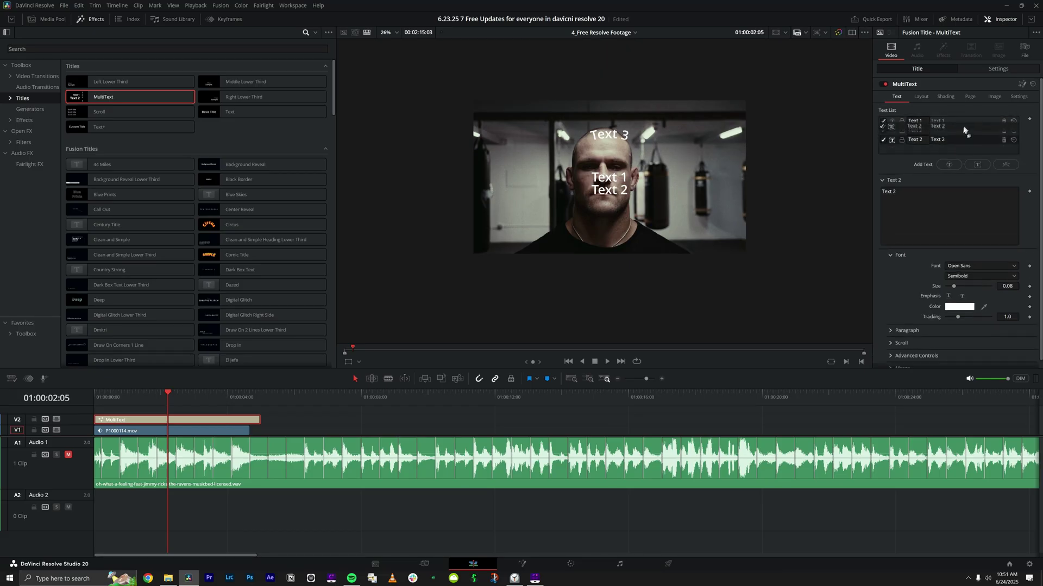
- Enter 'box layout and if i type here it will fit in this square.', widen its frame, append 'and if i type it will go off'
{"action": "left_click", "coordinate": [887, 142]}
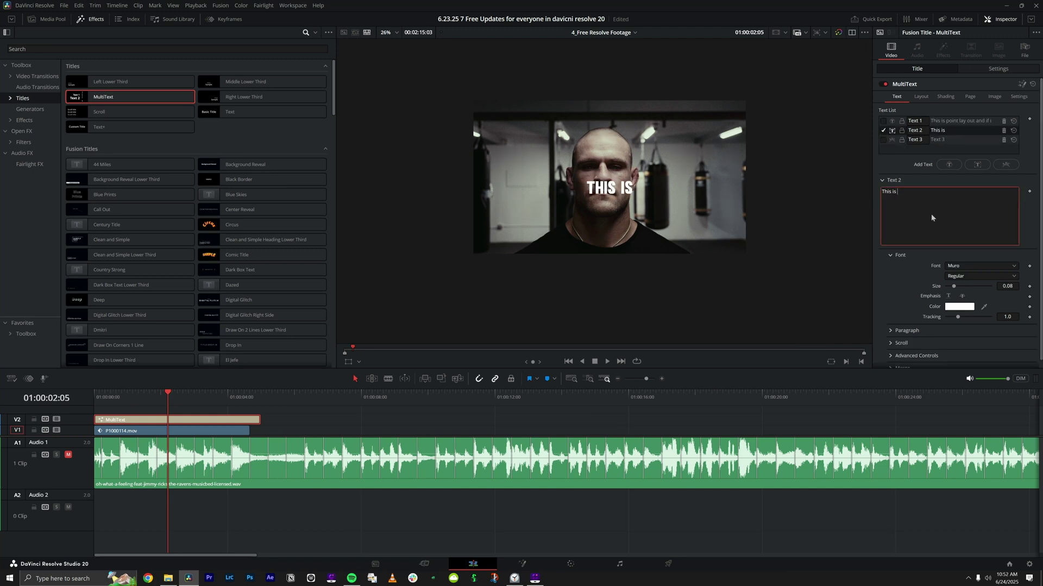
{"action": "type", "text": "box lay"}
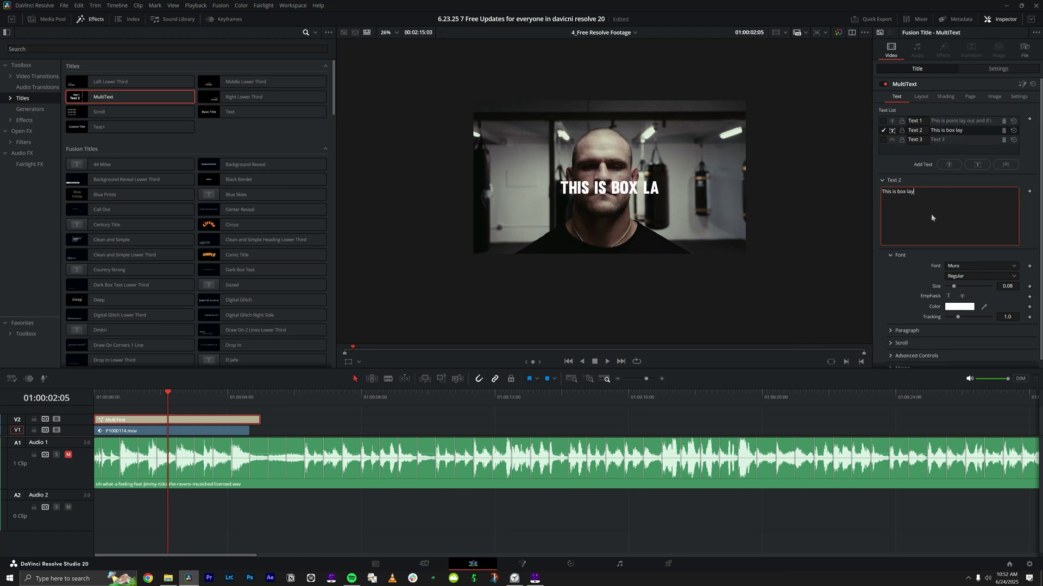
{"action": "type", "text": "out and if i type here i"}
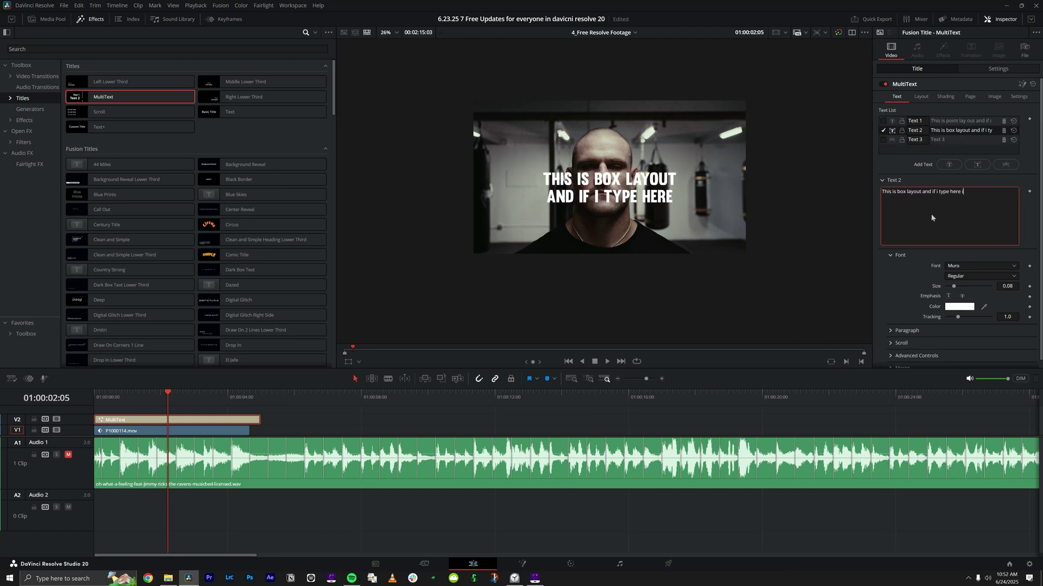
{"action": "type", "text": "t will fit in this square."}
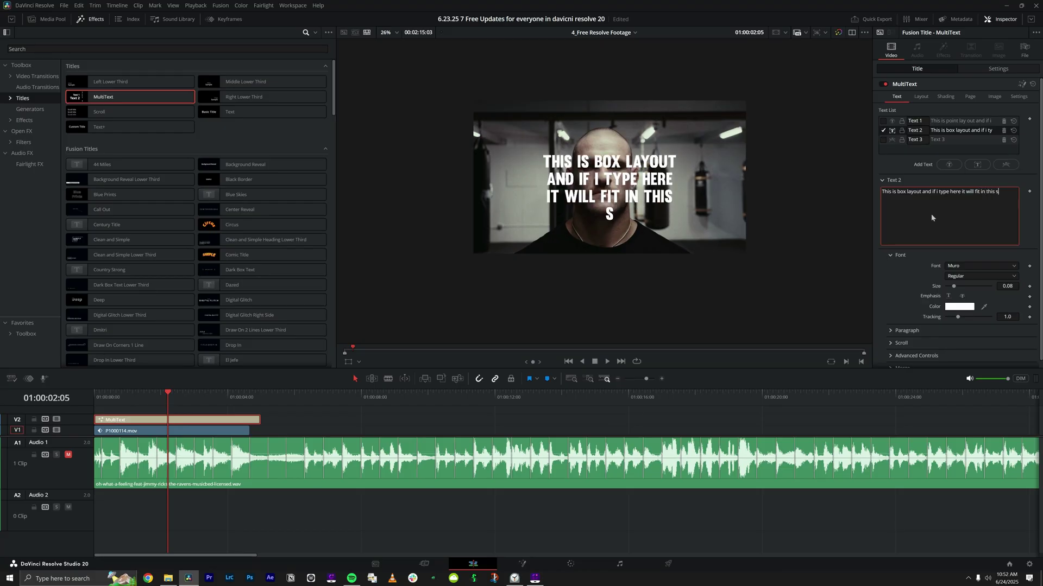
{"action": "left_click", "coordinate": [358, 362]}
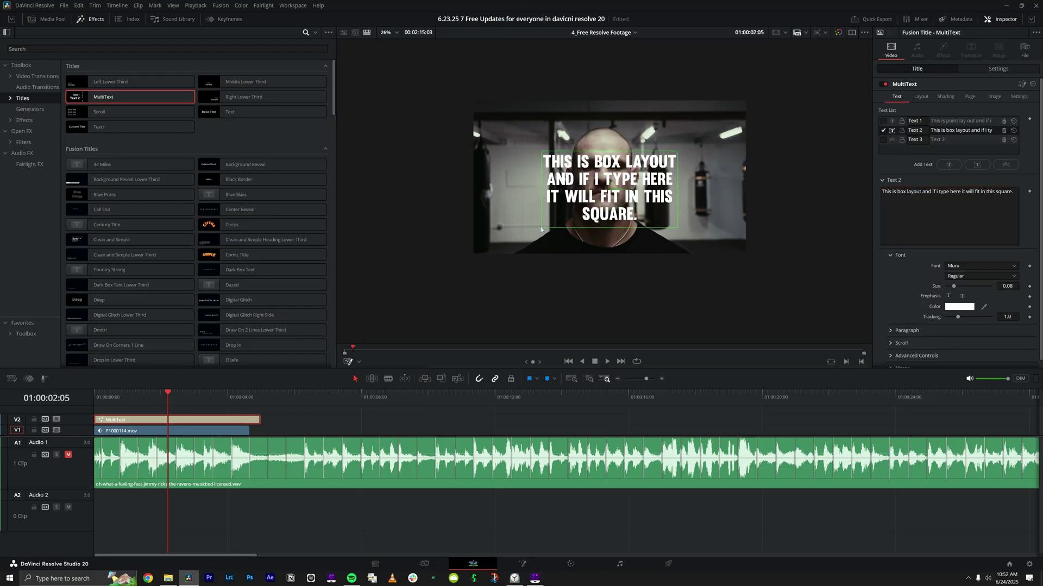
{"action": "left_click_drag", "start_coordinate": [534, 230], "coordinate": [487, 231]}
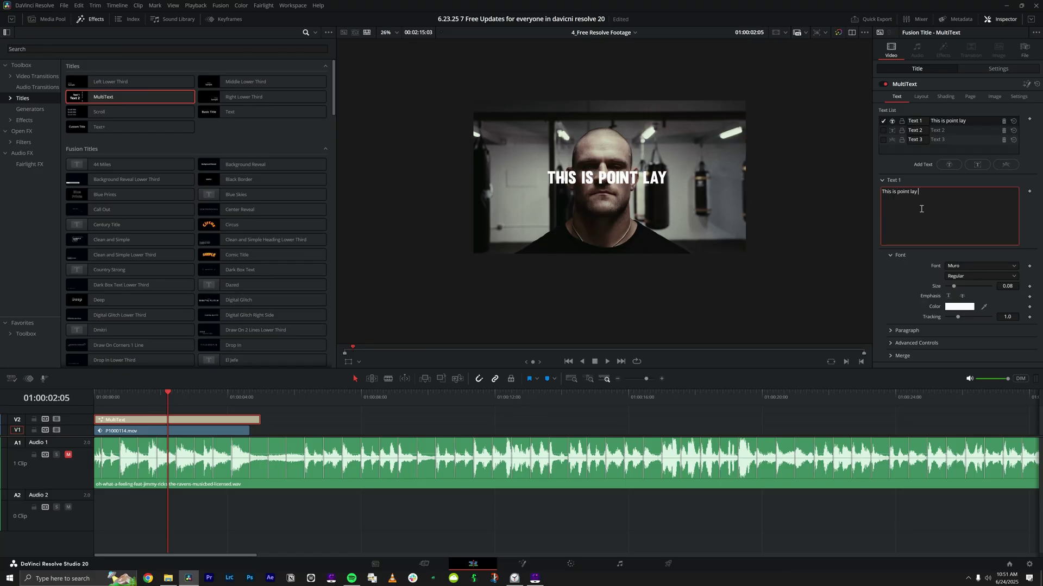
{"action": "type", "text": "and if i type it will go off"}
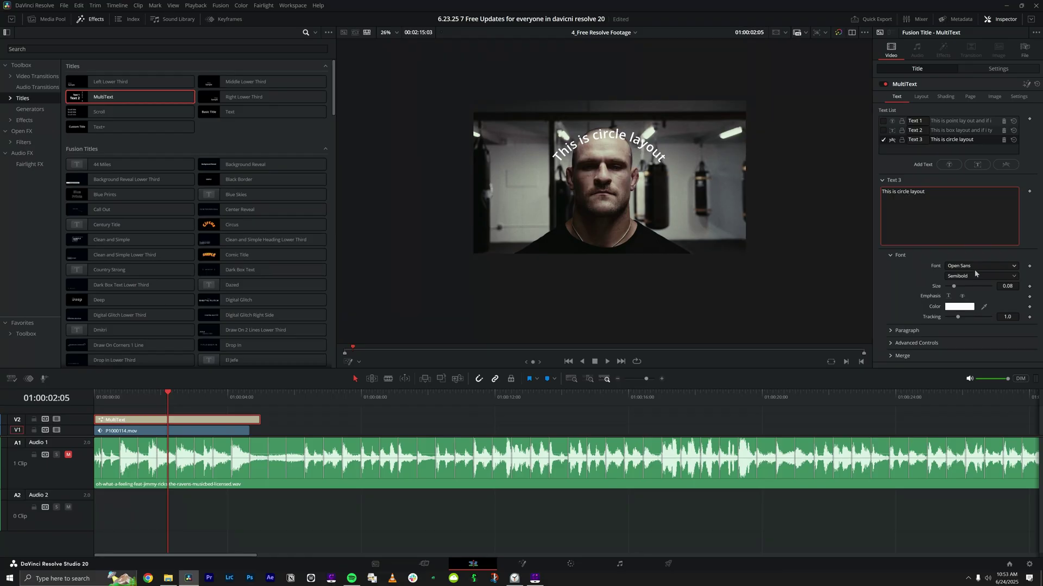
- Set the circle-layout Text 3 font to Muro
{"action": "left_click", "coordinate": [975, 267]}
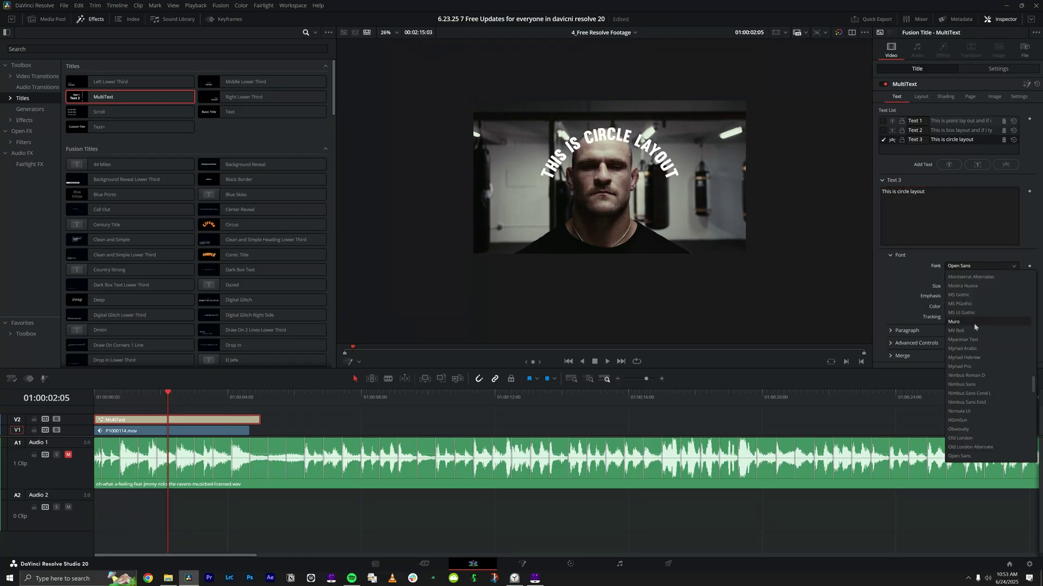
{"action": "left_click", "coordinate": [974, 323]}
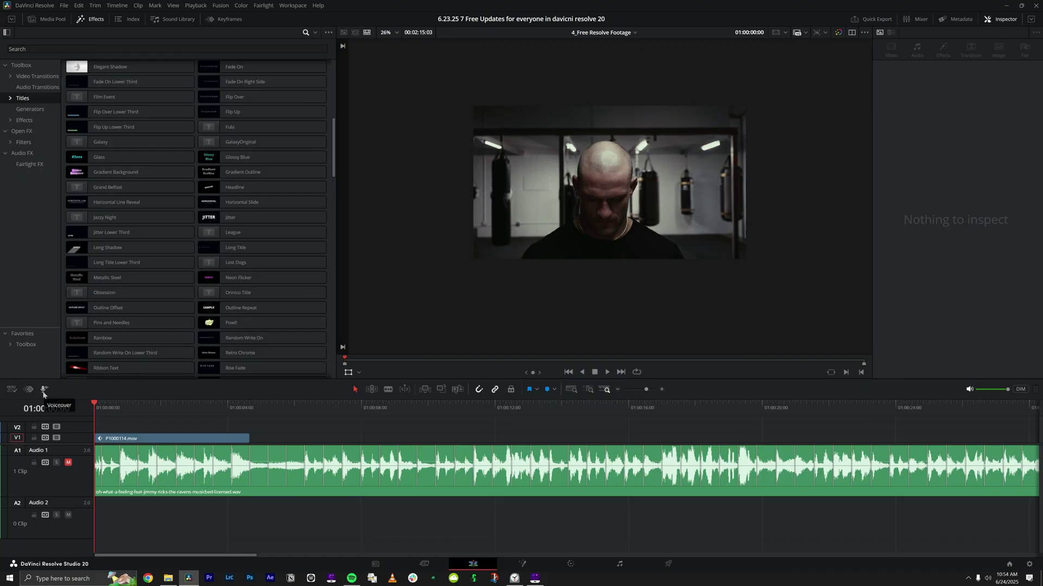
- Set up a Test Audio voiceover on the Auto record track and toggle Stereo Input
{"action": "left_click", "coordinate": [44, 390]}
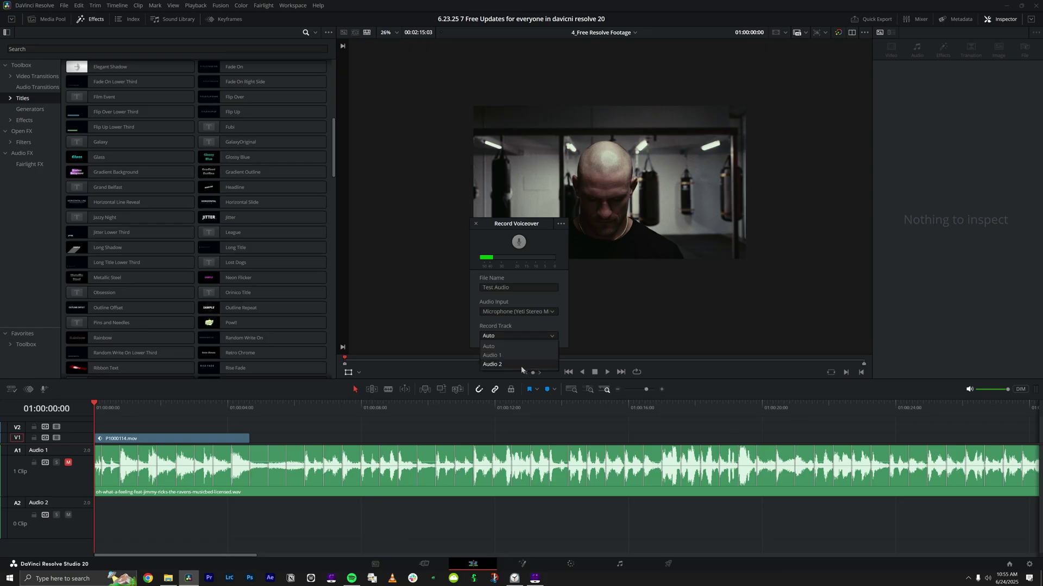
{"action": "left_click", "coordinate": [539, 325]}
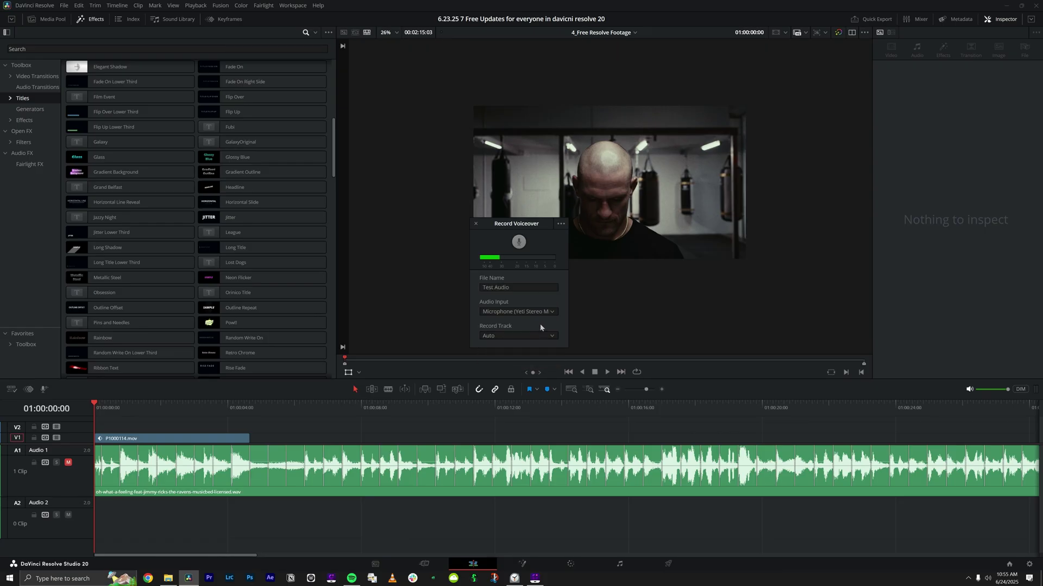
{"action": "left_click", "coordinate": [561, 223]}
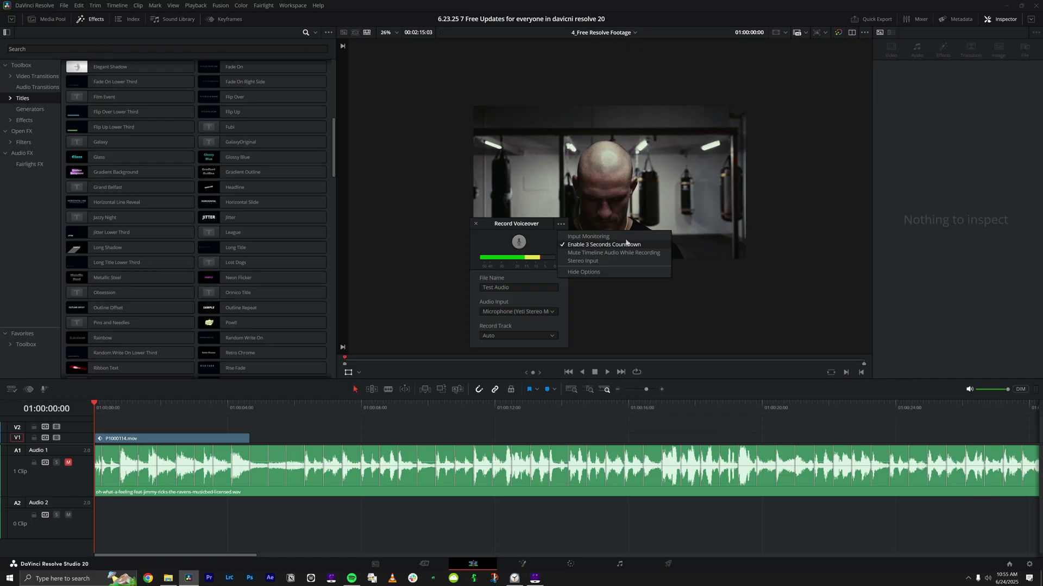
{"action": "left_click", "coordinate": [647, 261]}
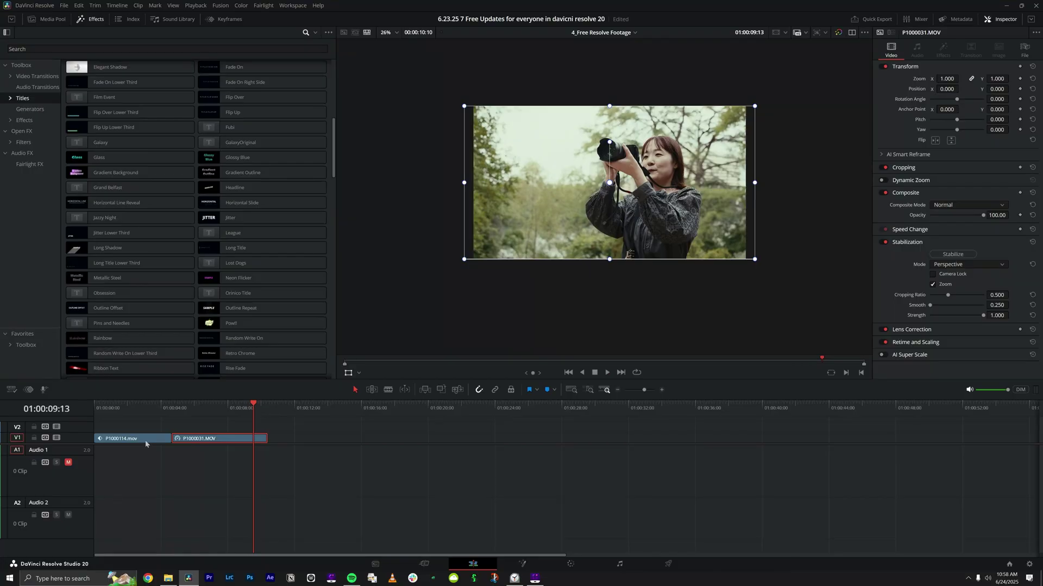
- Paste P1000114.mov's zoom and position onto P1000031.MOV, then play back from 01:00:04
{"action": "right_click", "coordinate": [145, 444]}
{"action": "left_click", "coordinate": [173, 210]}
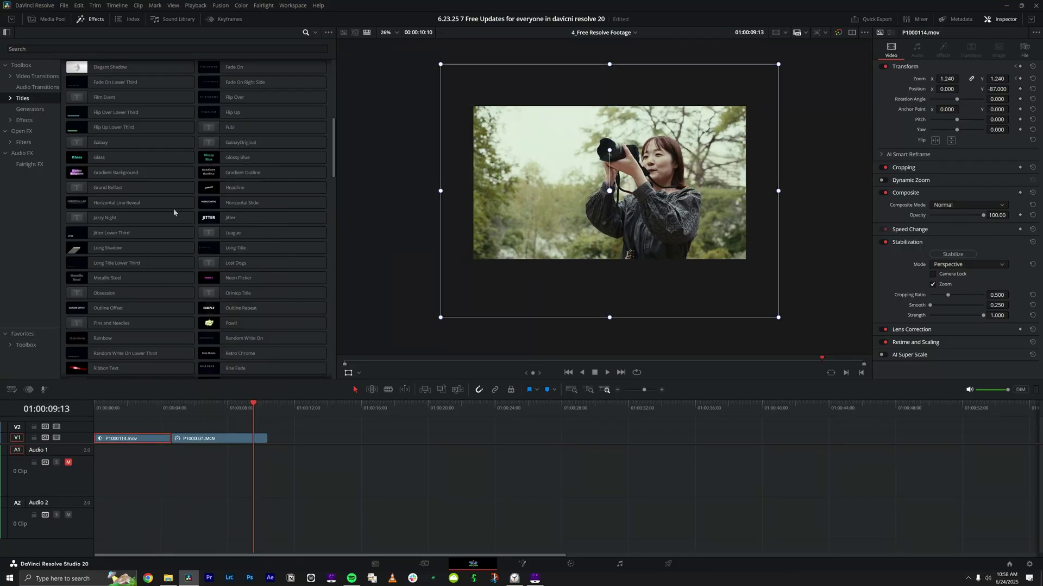
{"action": "right_click", "coordinate": [229, 444]}
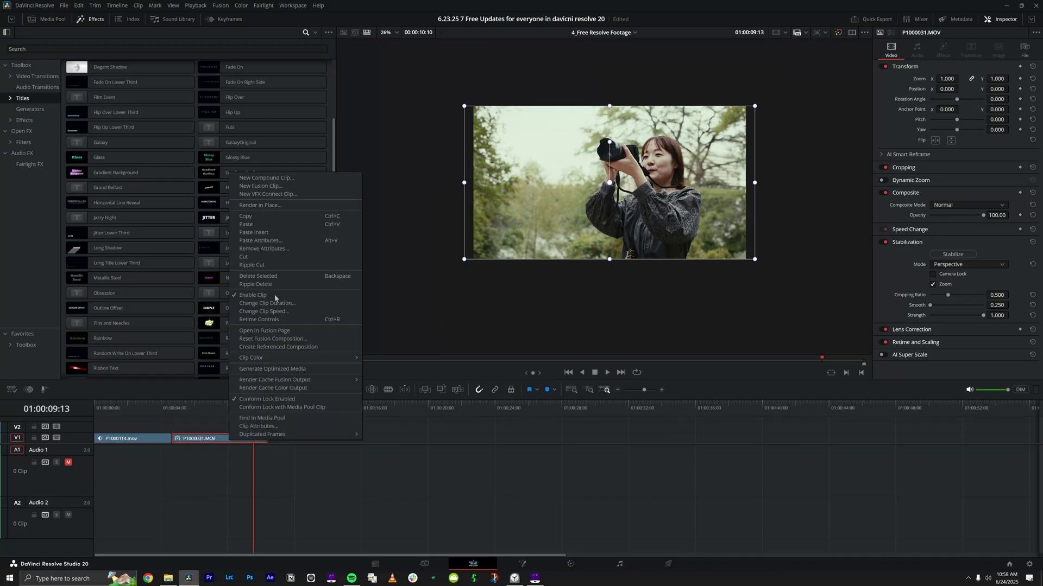
{"action": "left_click", "coordinate": [277, 242]}
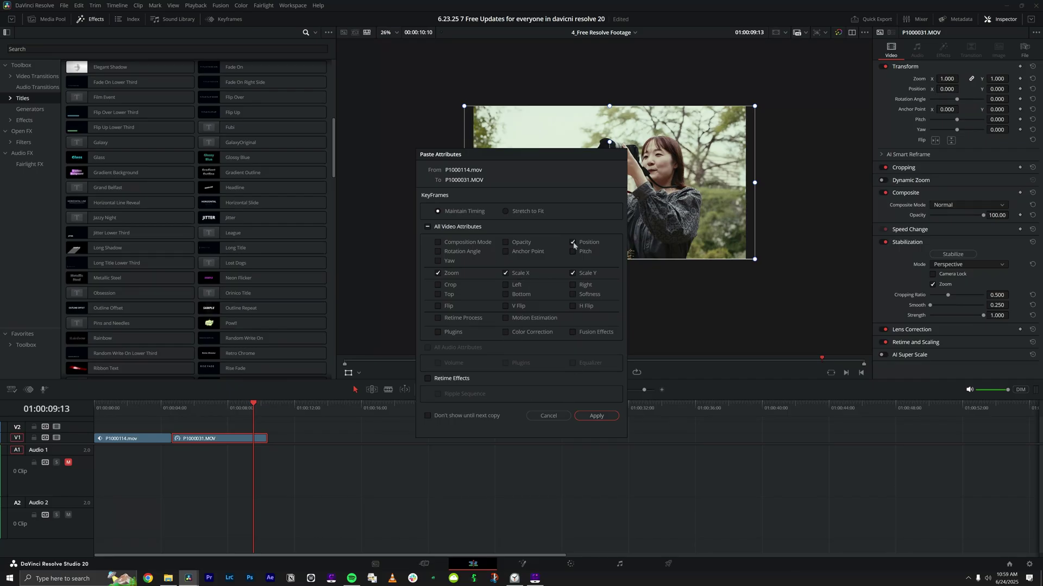
{"action": "left_click", "coordinate": [596, 416]}
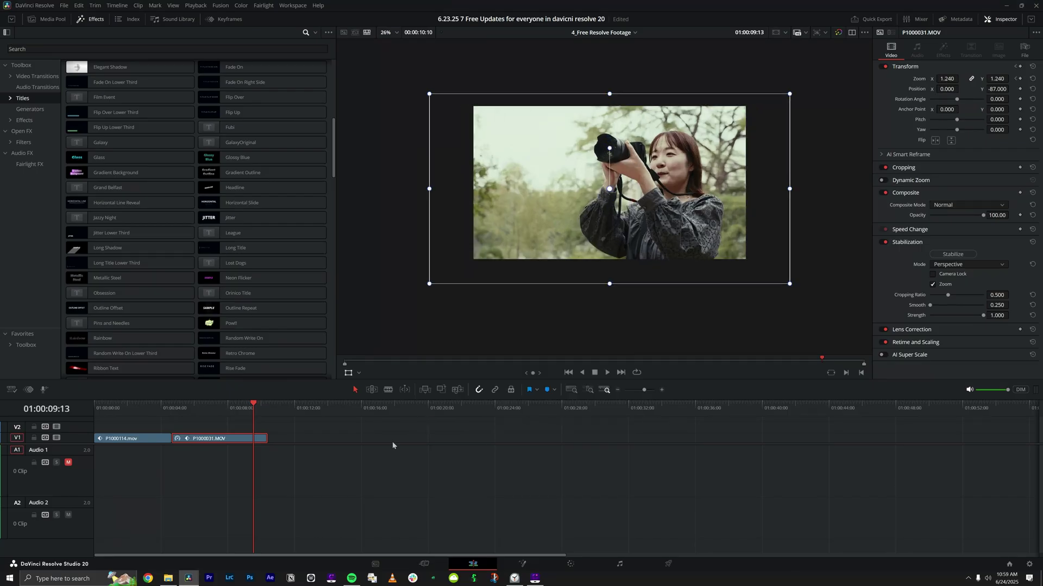
{"action": "left_click", "coordinate": [171, 408]}
{"action": "key", "text": "space"}
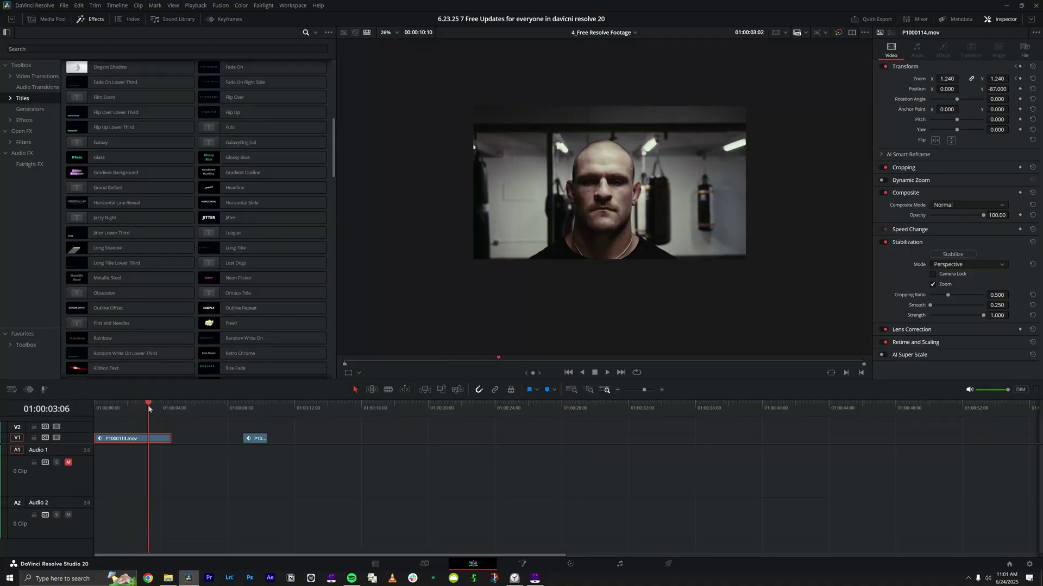
- Reset P1000114.mov's Y position to 0.000 so the gym shot is centred again
{"action": "left_click", "coordinate": [1032, 89]}
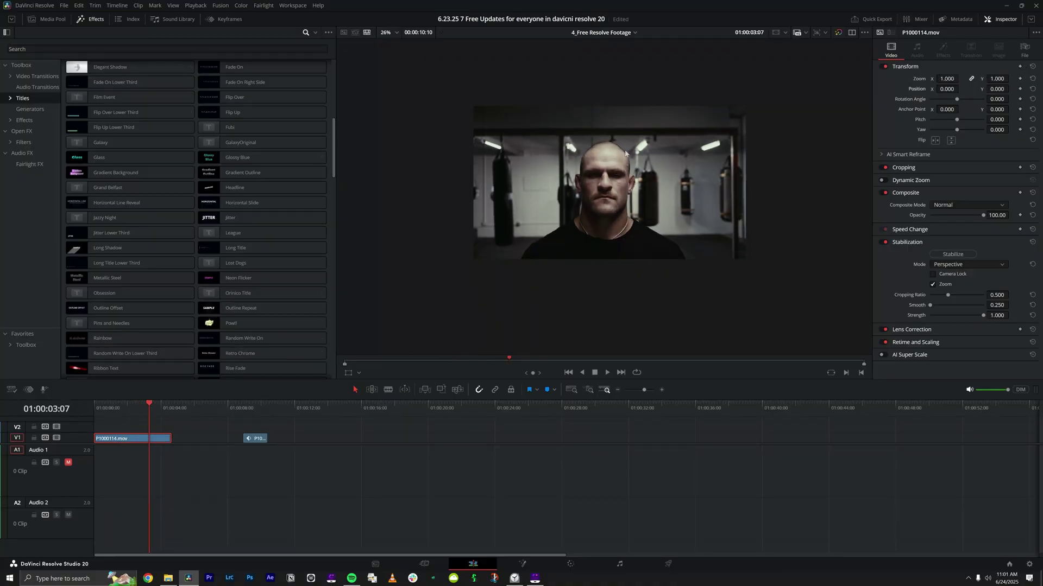
{"action": "scroll", "coordinate": [625, 154], "scroll_direction": "up", "scroll_amount": 5}
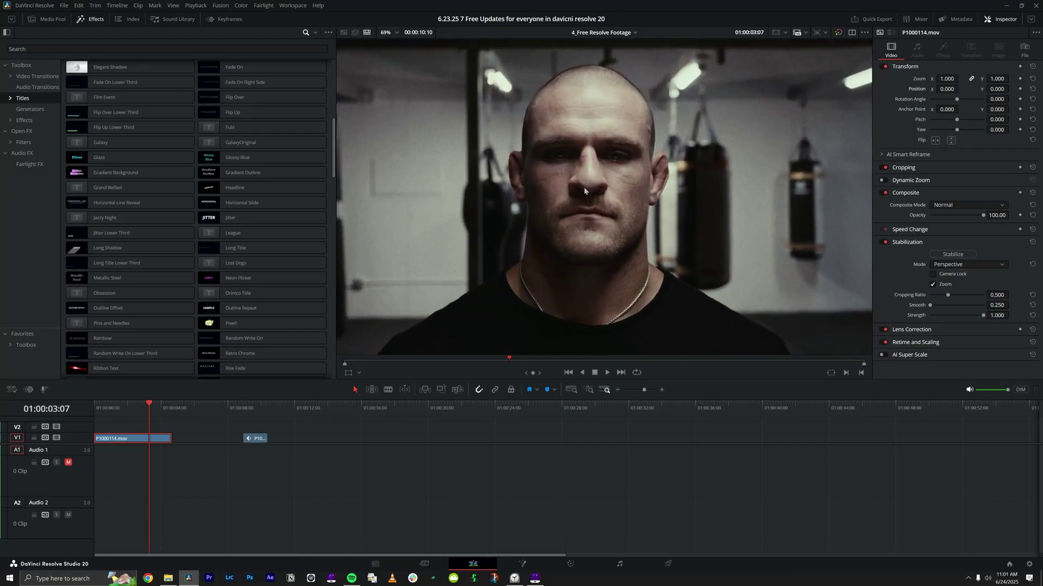
{"action": "scroll", "coordinate": [584, 187], "scroll_direction": "down", "scroll_amount": 4}
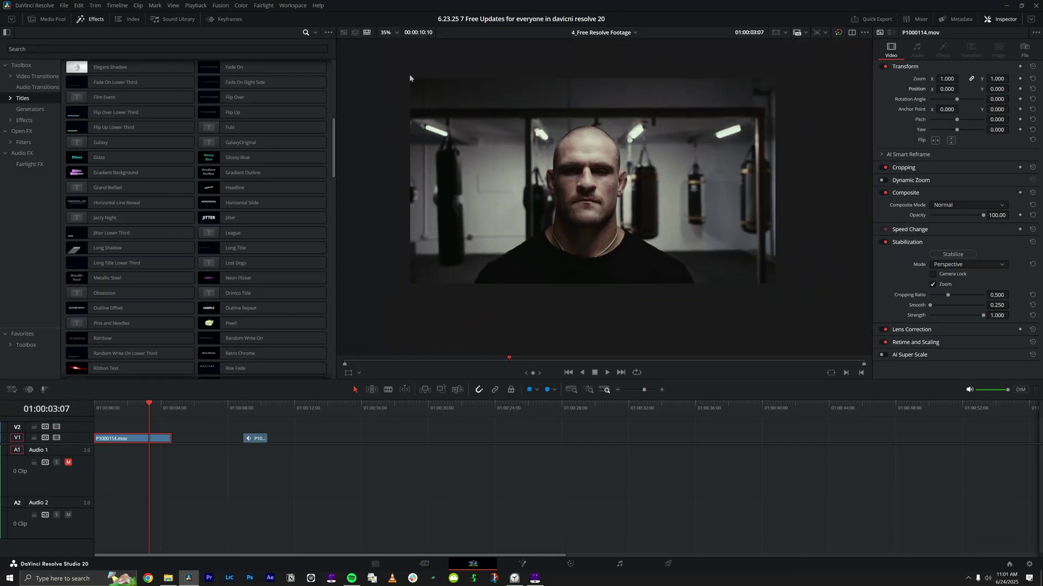
{"action": "scroll", "coordinate": [413, 79], "scroll_direction": "up", "scroll_amount": 6}
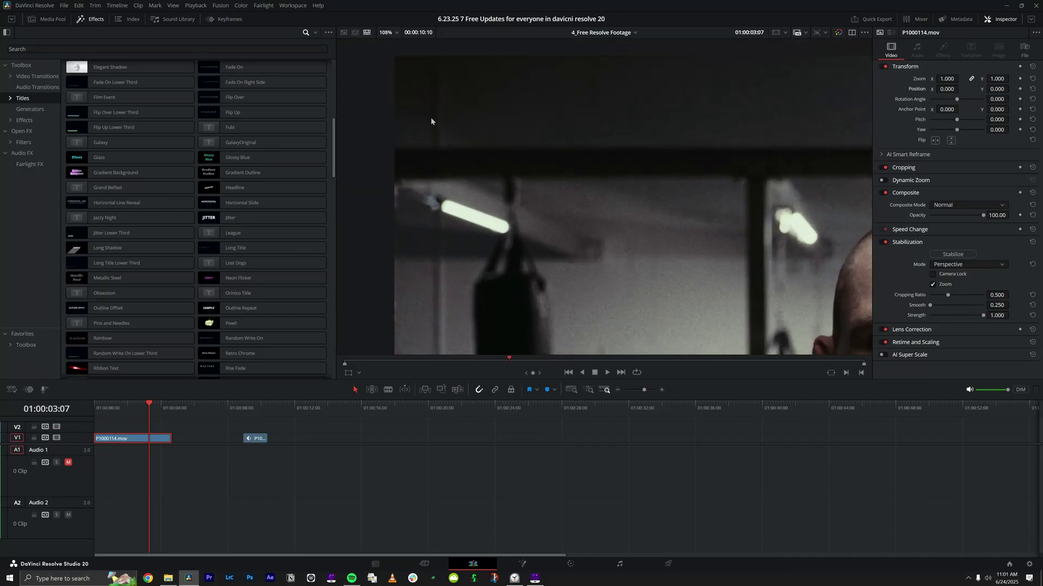
{"action": "scroll", "coordinate": [430, 116], "scroll_direction": "up", "scroll_amount": 2}
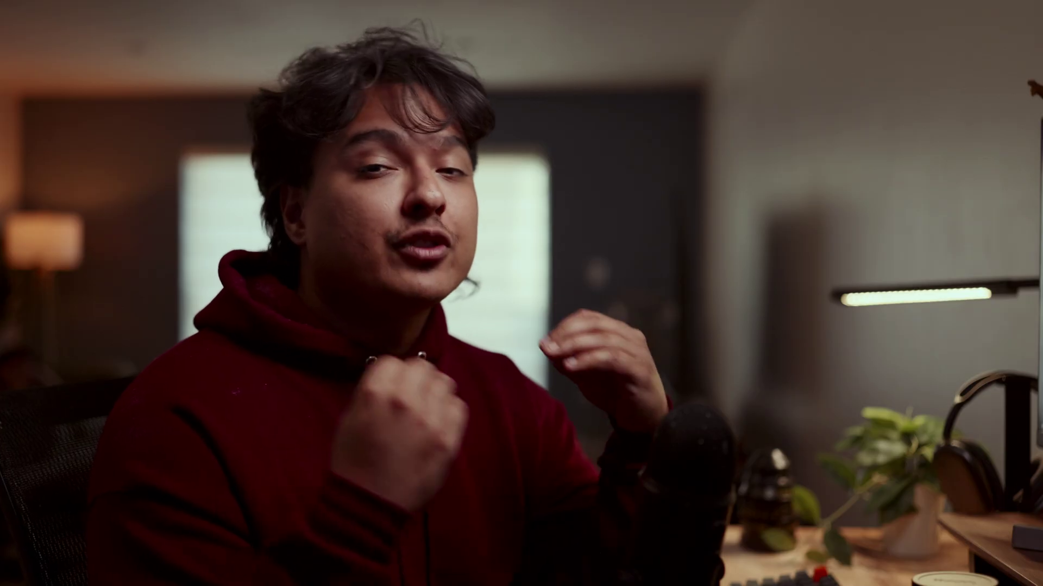